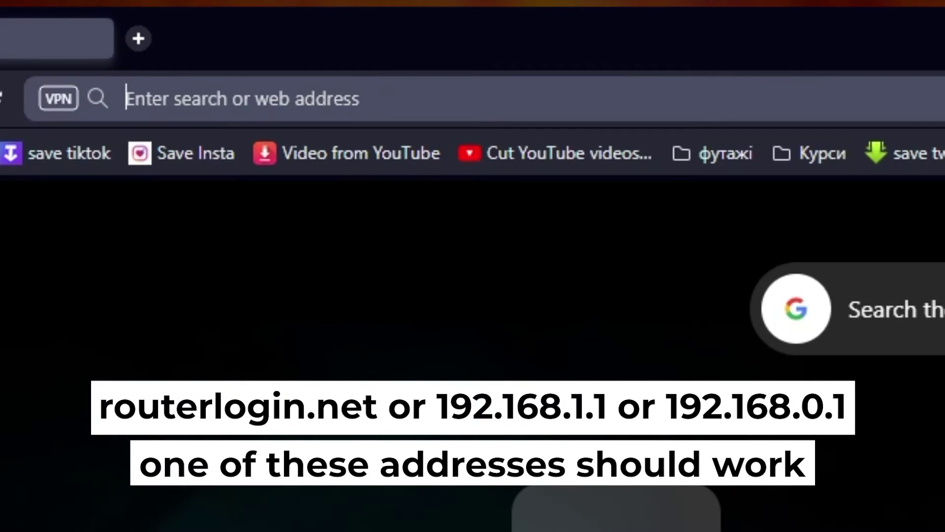
- Load the router's setup page at 192.168.1.1 in Opera
text(192.168)
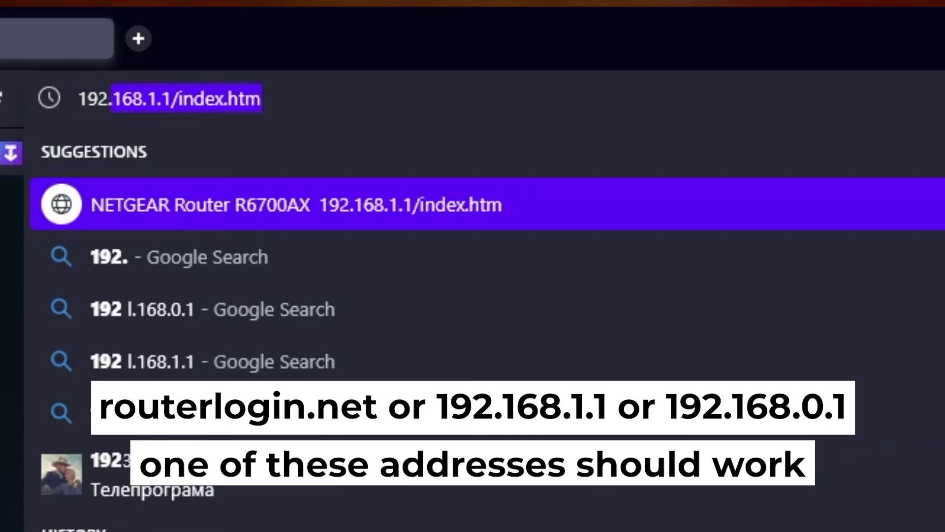
text(.1.1)
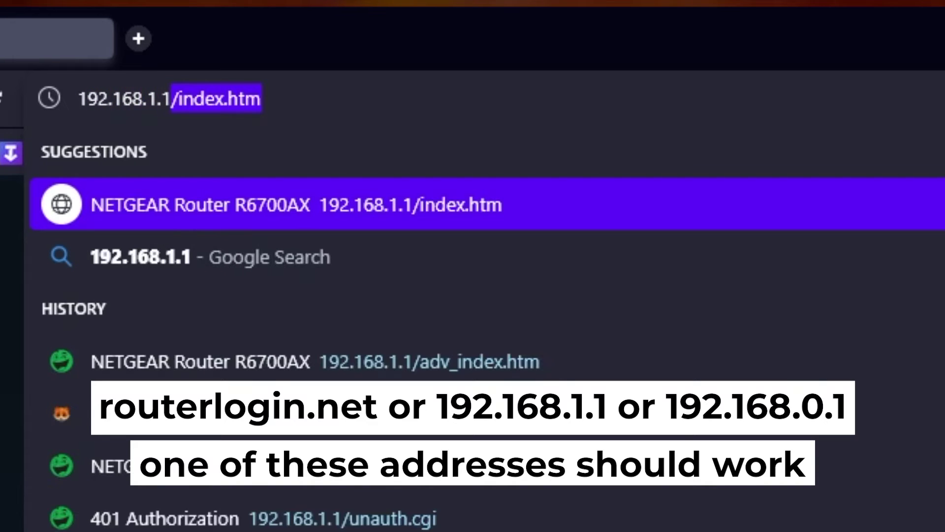
key(Delete)
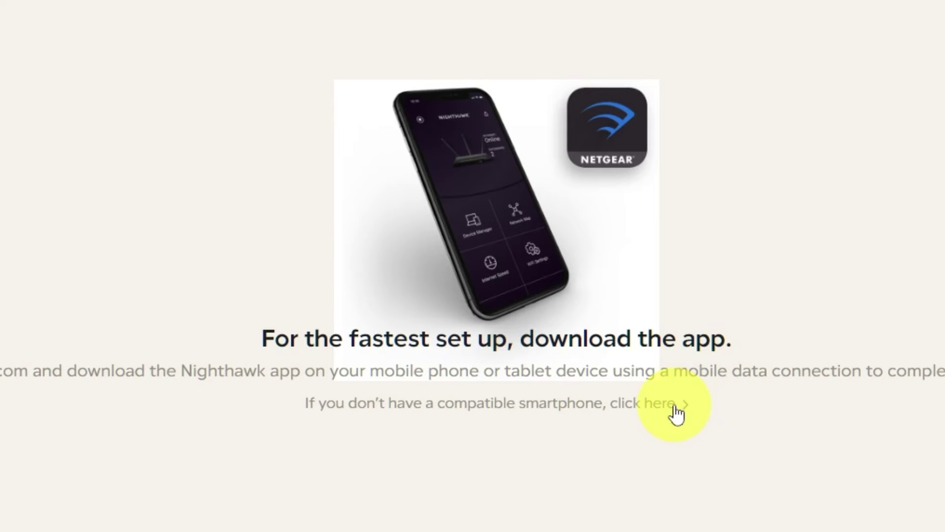
- Skip the Nighthawk app, apply the firmware and analytics choices, and choose manual internet configuration
click(675, 408)
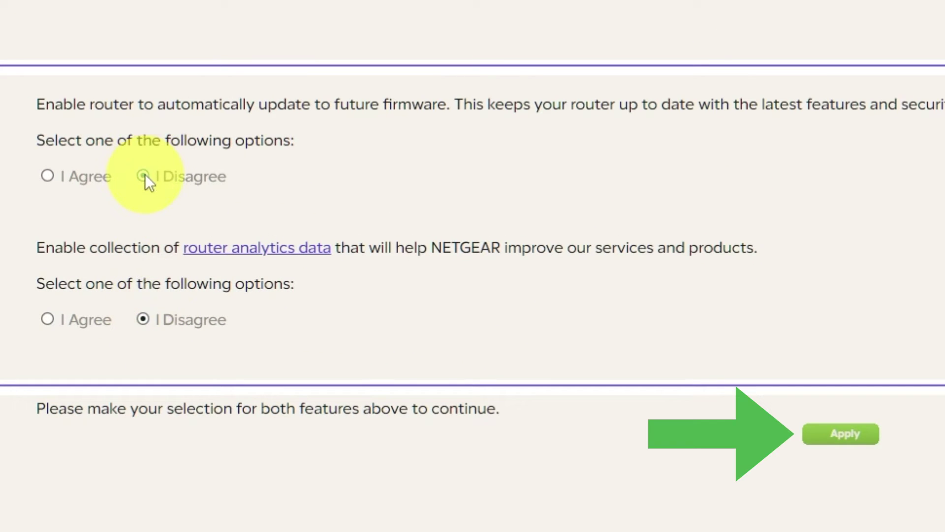
click(848, 442)
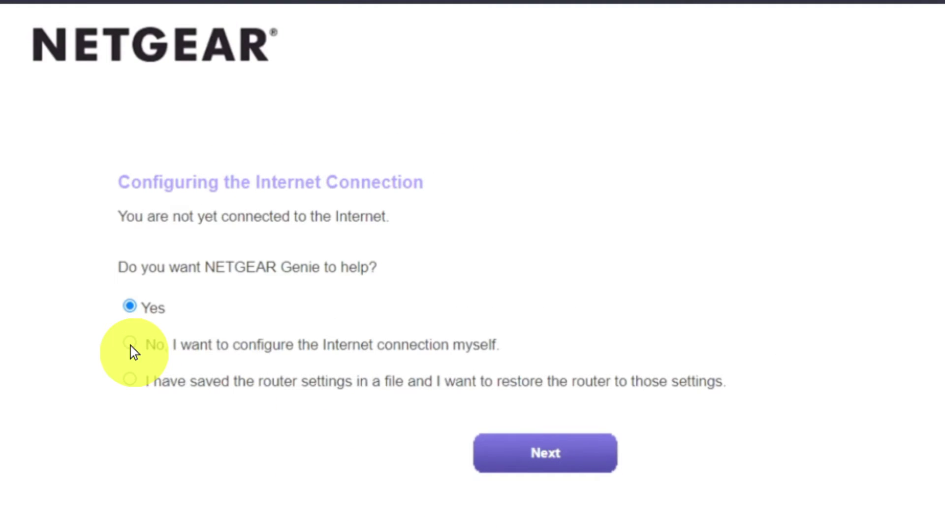
click(131, 345)
click(506, 453)
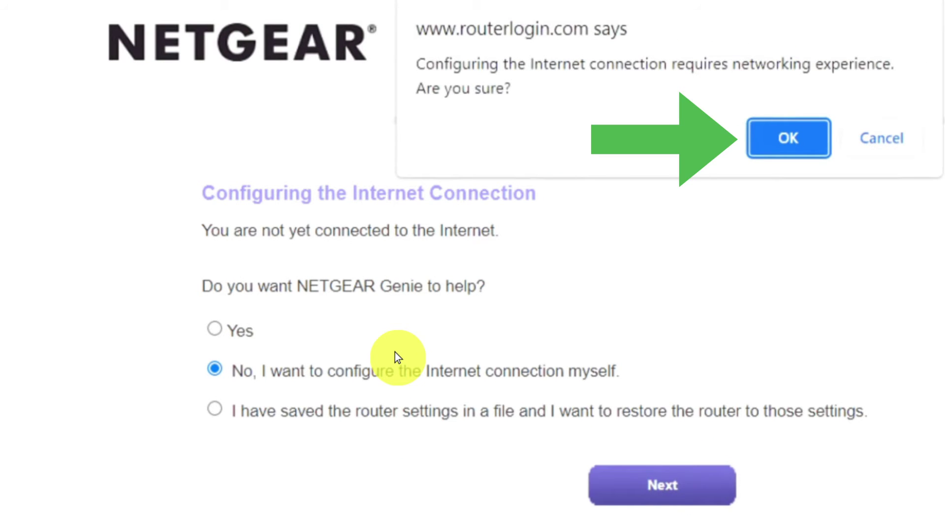
click(775, 137)
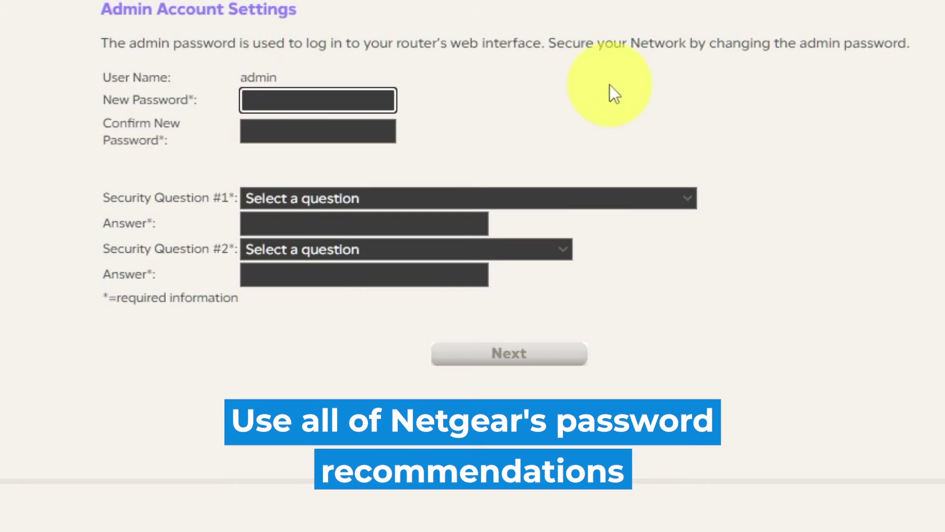
- Enter a new admin password and confirm it
text(•)
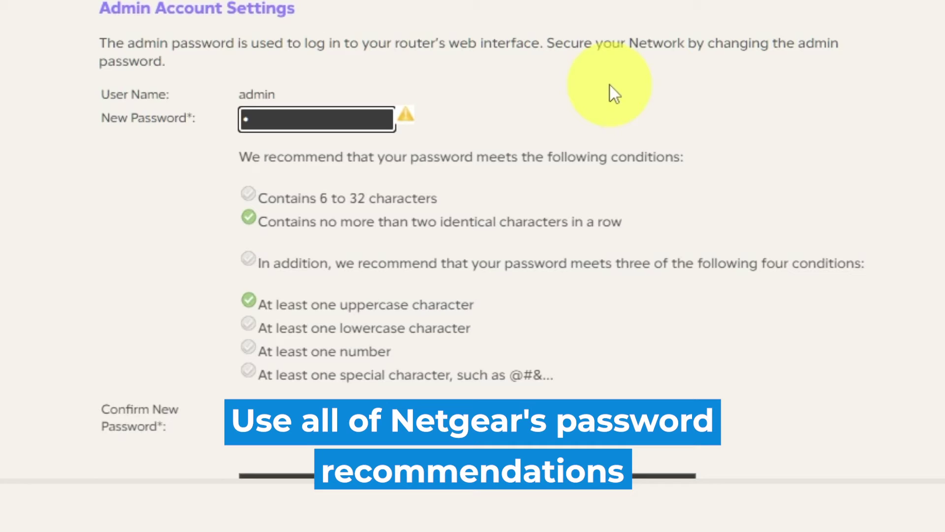
text(•••••••)
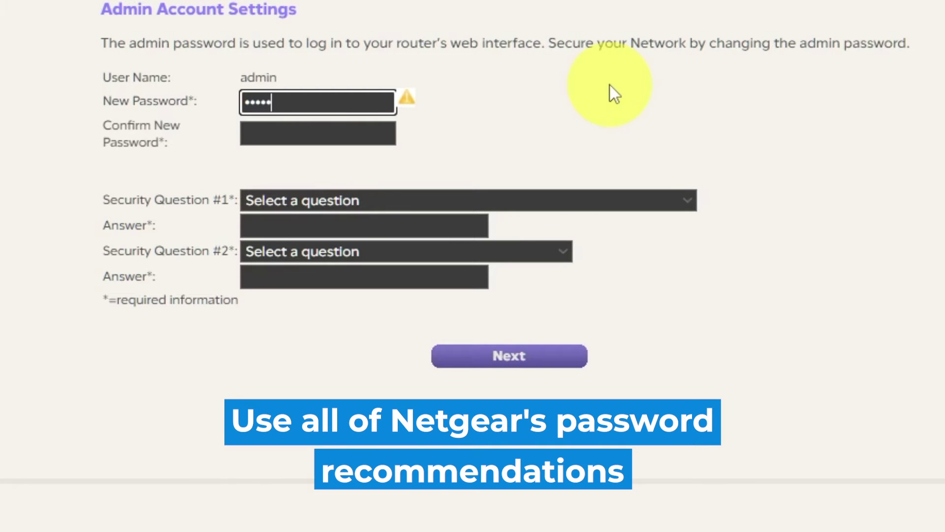
text(••)
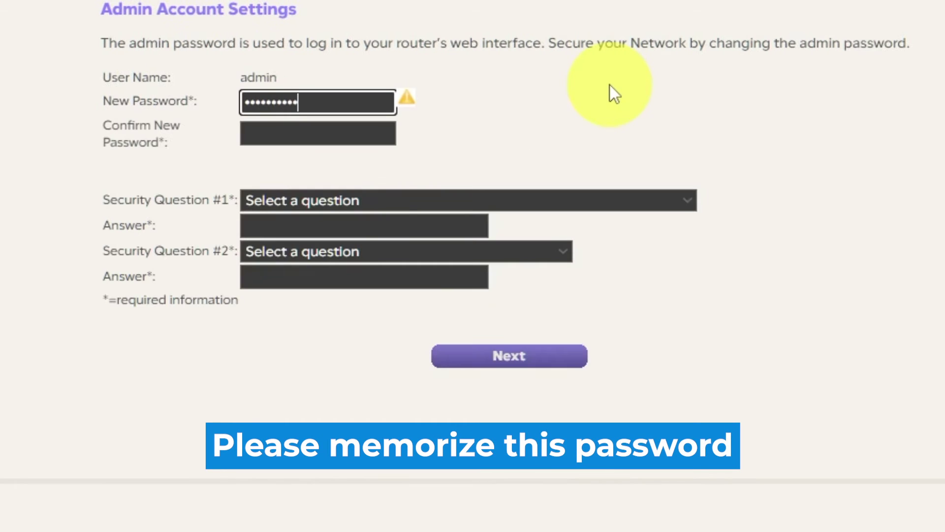
click(344, 140)
text(•••••)
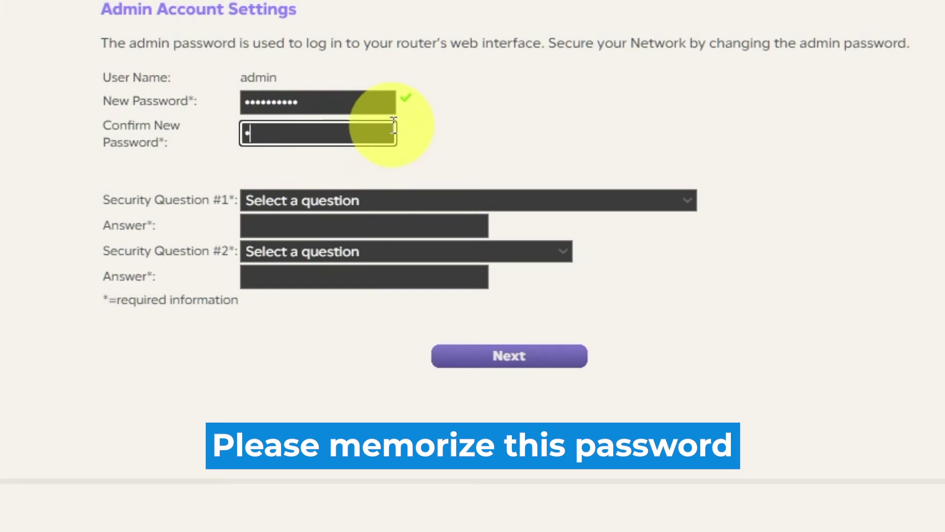
text(••••••)
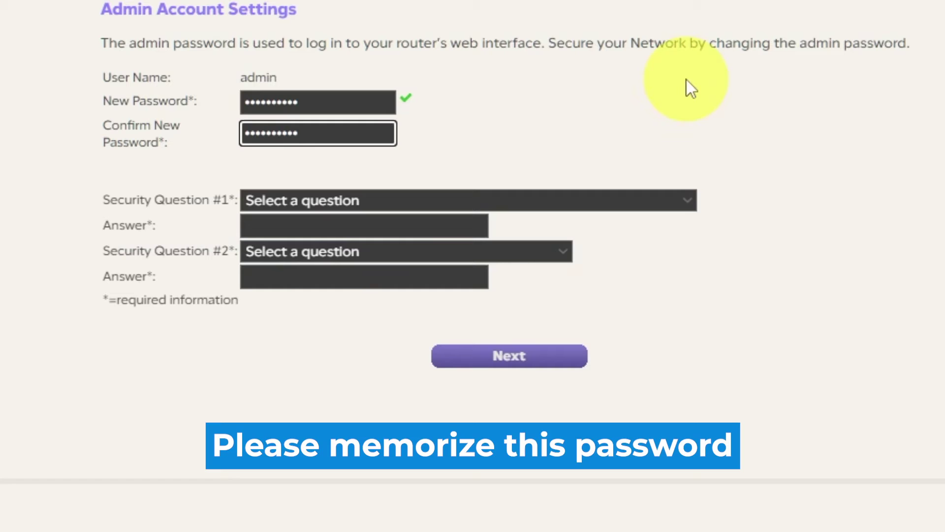
- Choose the first NETGEAR product and best friend's first name security questions and enter their answers
click(690, 199)
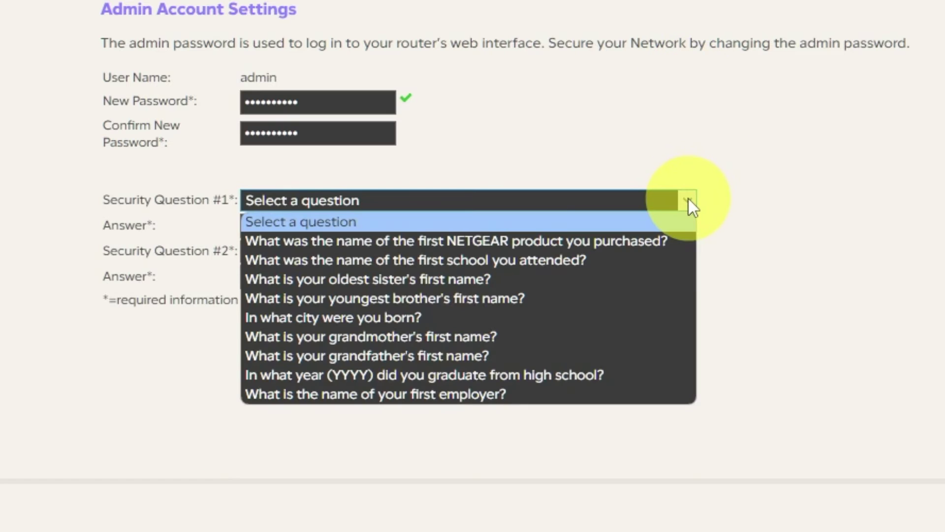
click(660, 241)
click(401, 226)
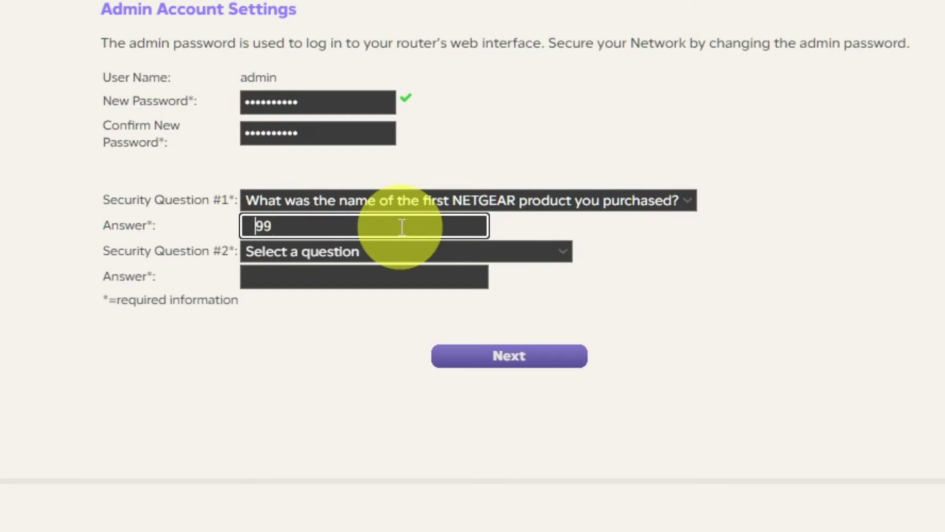
click(563, 252)
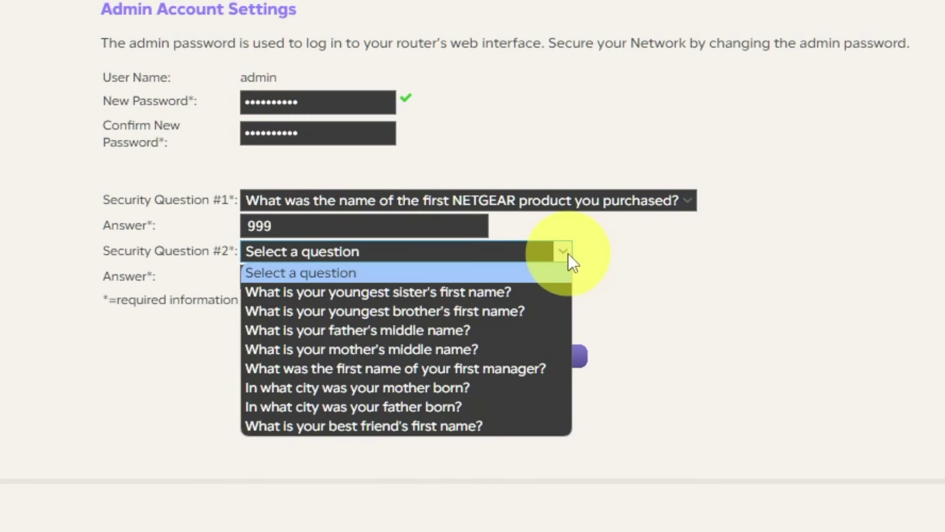
click(412, 426)
click(389, 276)
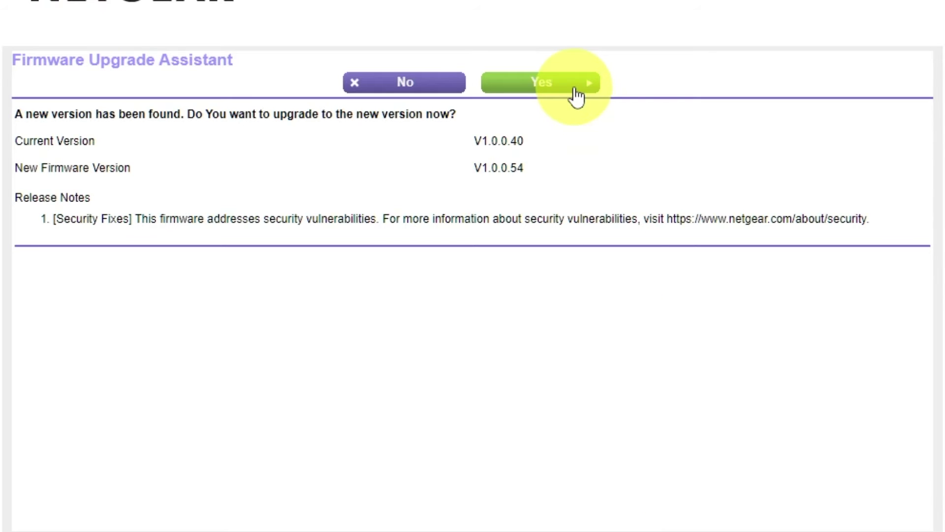
- Accept the firmware upgrade from V1.0.0.40 to V1.0.0.54
click(572, 90)
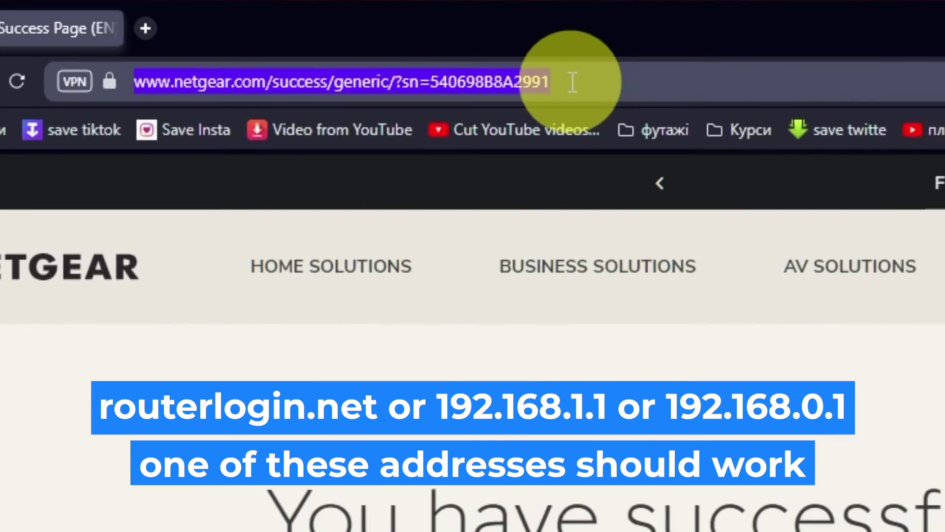
- Load 192.168.1.1 and sign in as admin with the new password
text(192.168.1.1)
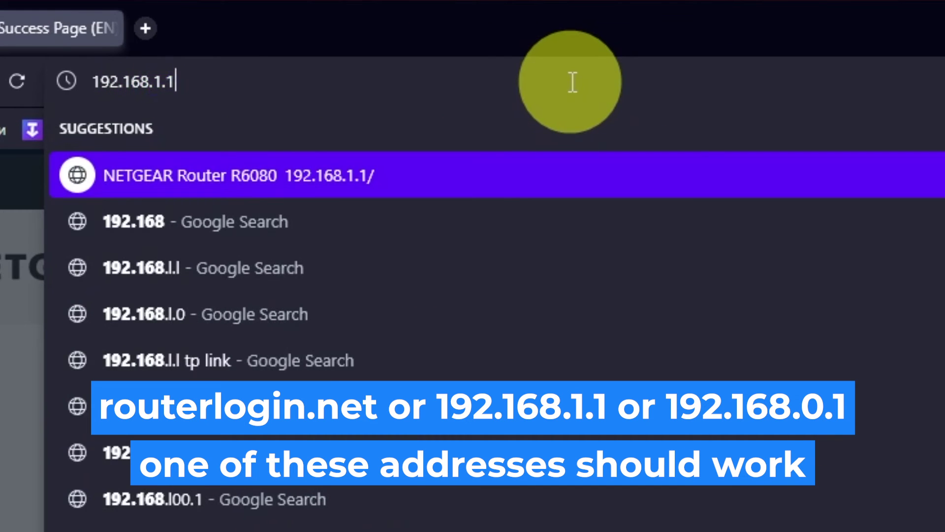
key(Return)
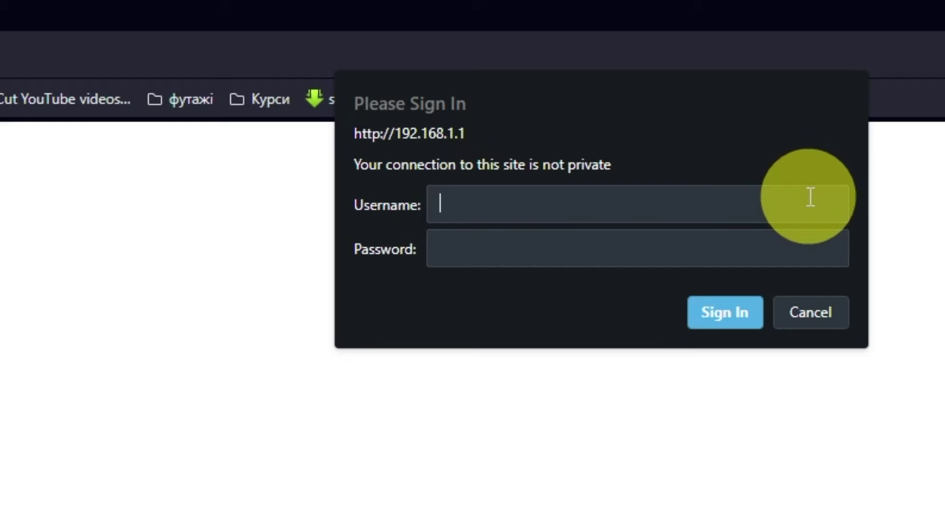
text(admin)
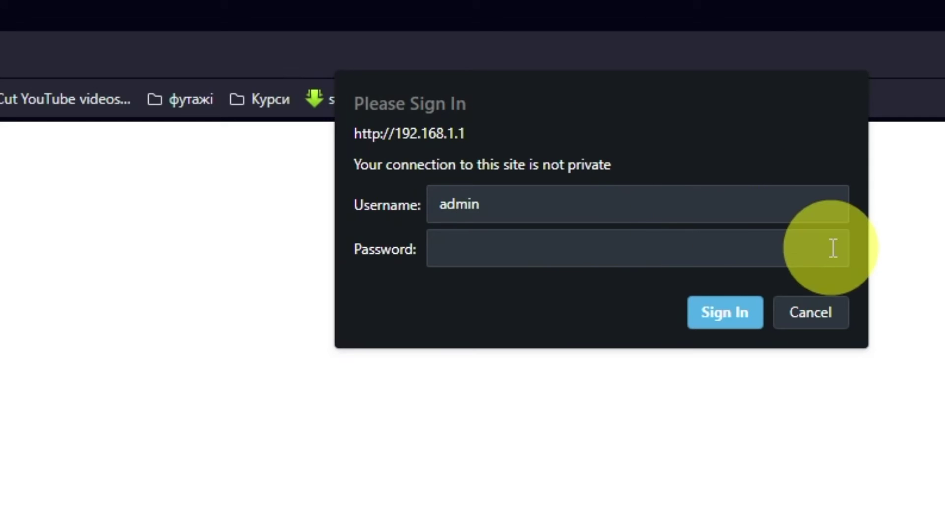
click(833, 247)
click(758, 298)
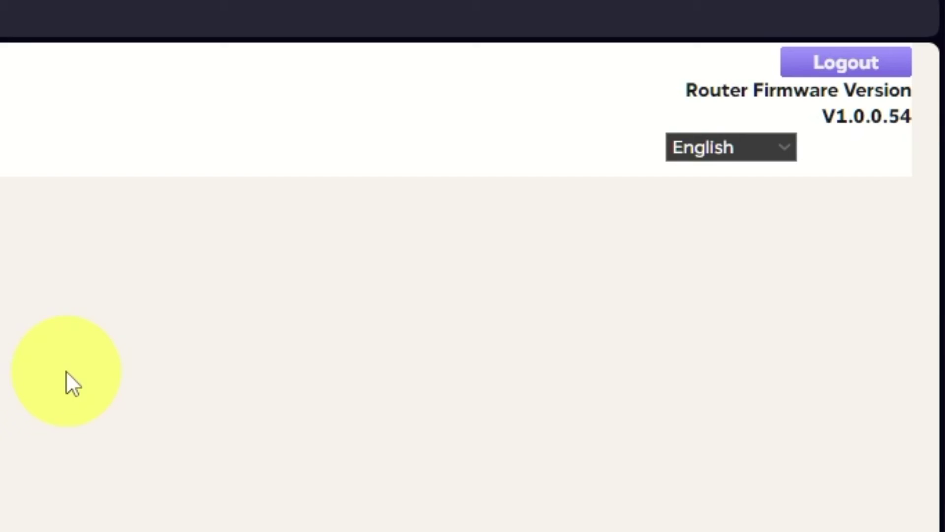
- Look through the interface language list, then switch to the ADVANCED Home page with Router Information
click(788, 147)
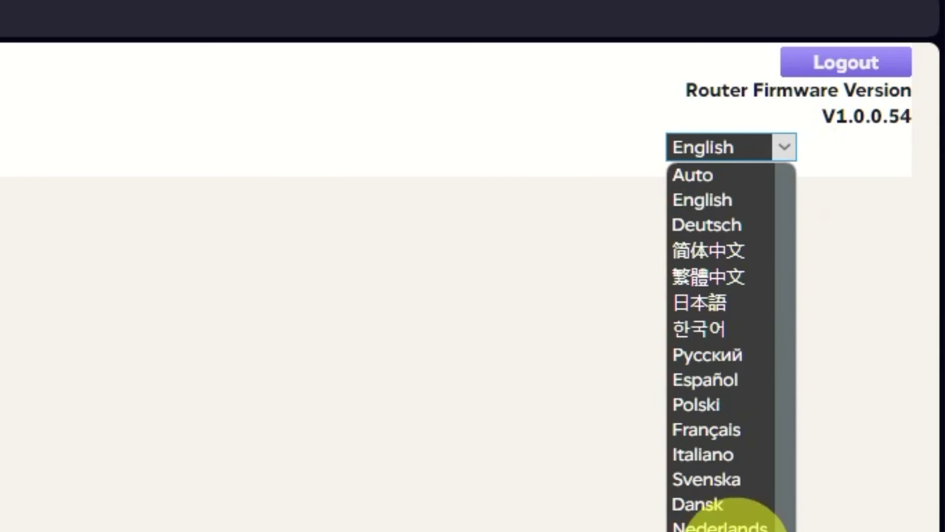
scroll(734, 517, down, 1)
scroll(728, 377, up, 1)
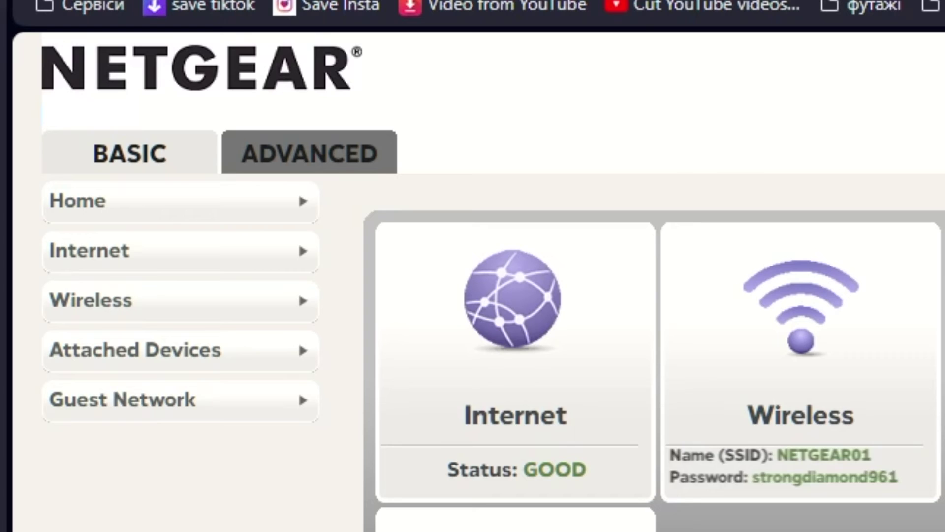
click(348, 153)
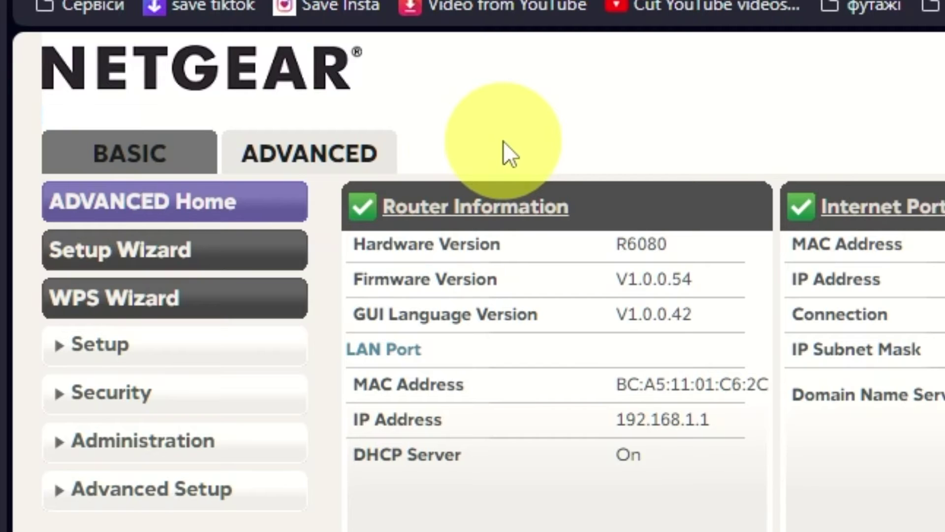
- Run the Setup Wizard, choose to configure manually, and apply the dynamic-IP, no-login Internet Setup
click(244, 251)
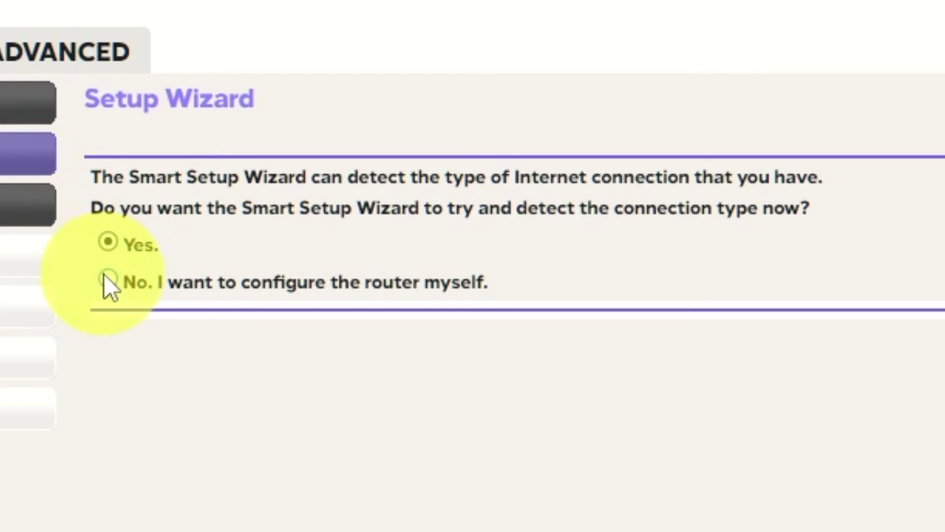
click(108, 279)
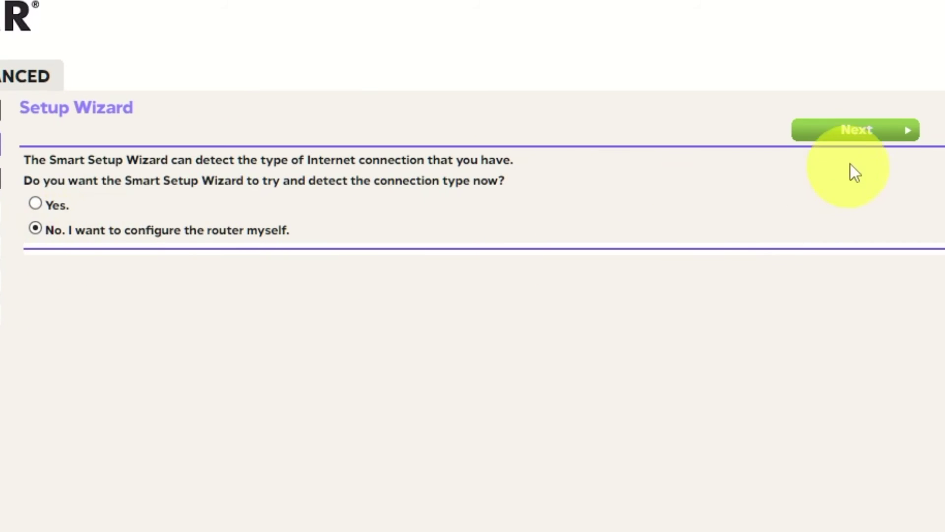
click(879, 133)
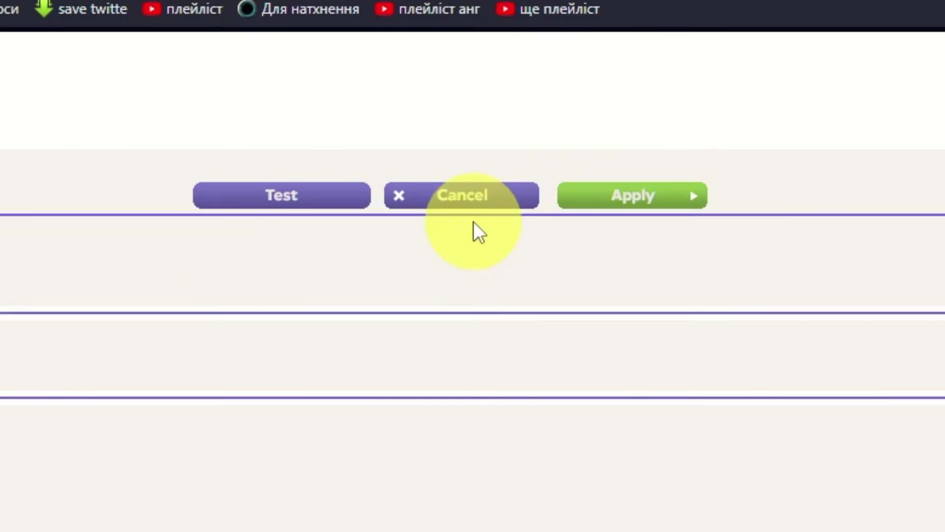
click(667, 194)
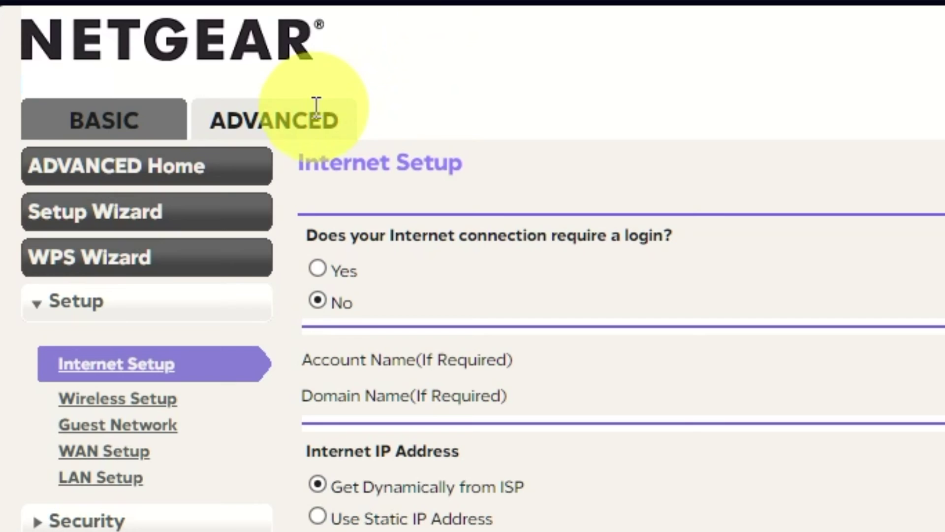
- Reboot the router from ADVANCED Home and confirm it
click(309, 114)
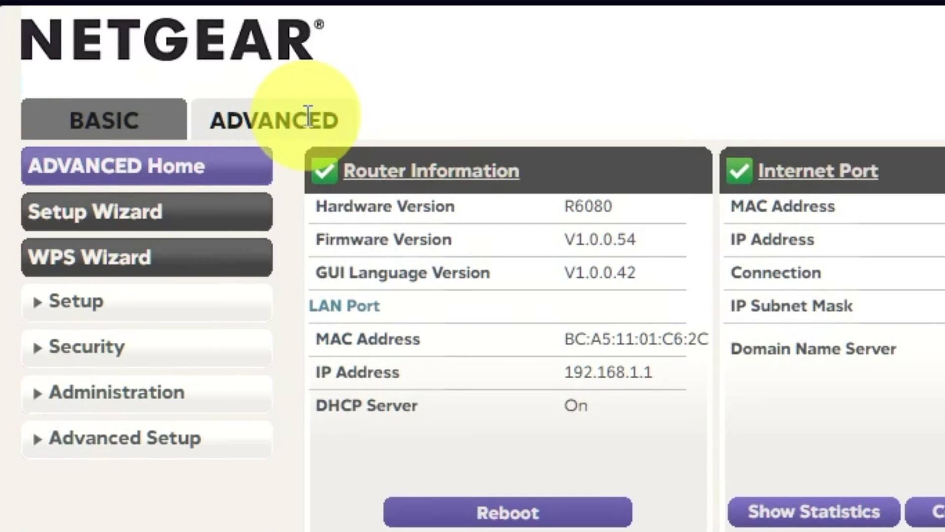
click(232, 169)
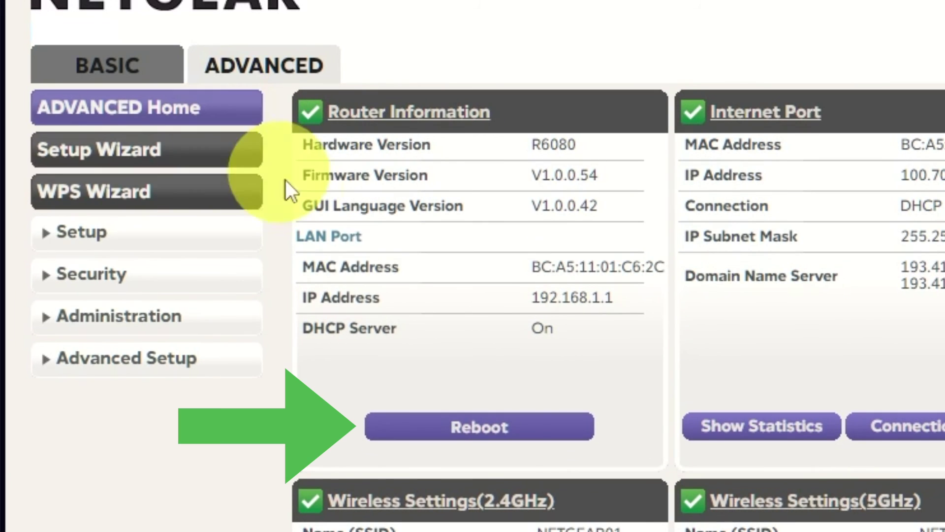
click(495, 437)
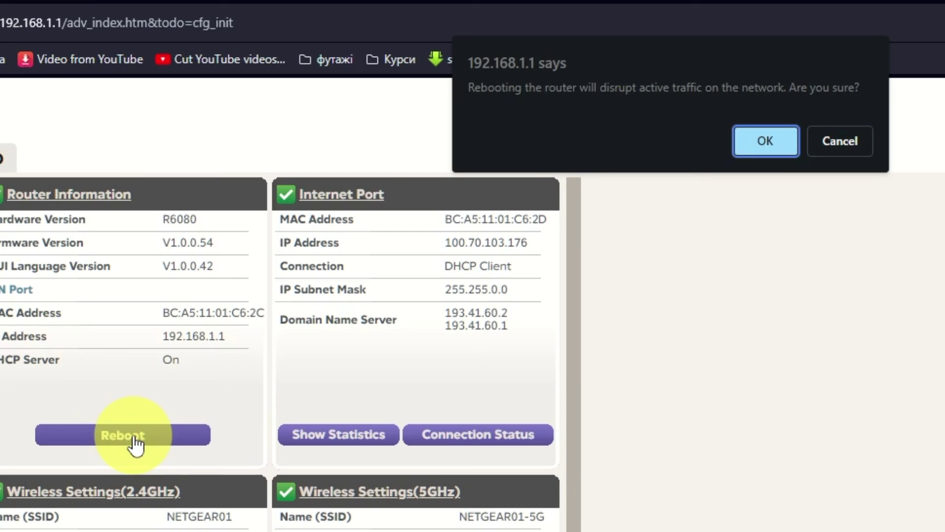
click(758, 144)
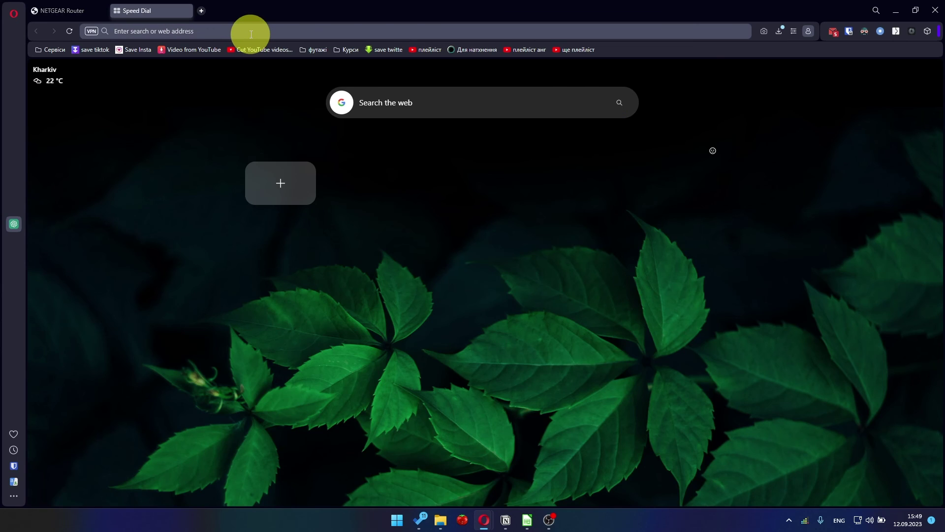
- Open YouTube from the 'you' address-bar suggestion in a new tab
text(youtube.com)
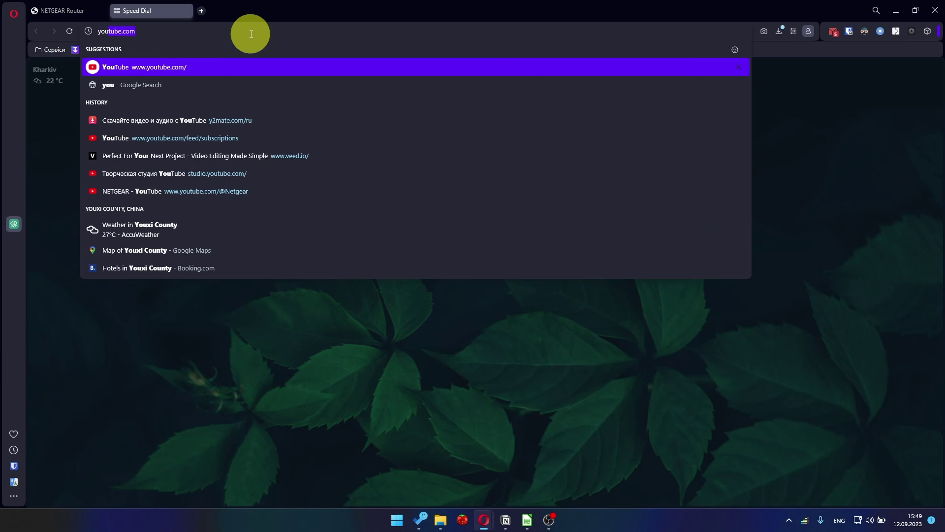
click(185, 68)
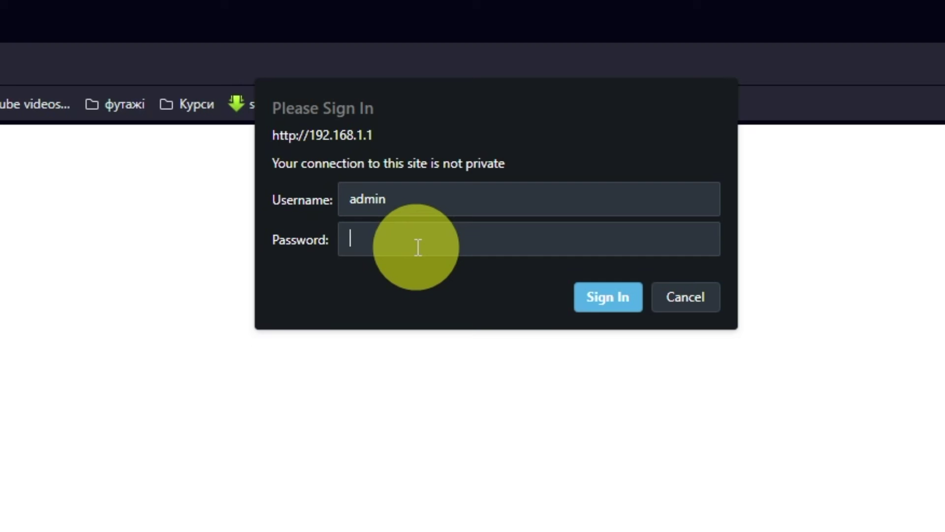
- Sign in to the router with the admin password and switch to the ADVANCED view
text(**********)
click(577, 287)
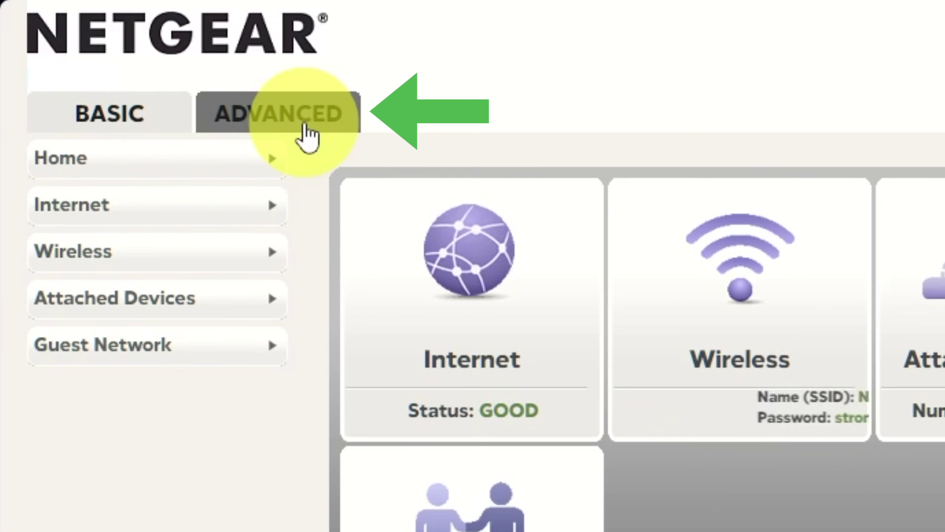
click(196, 109)
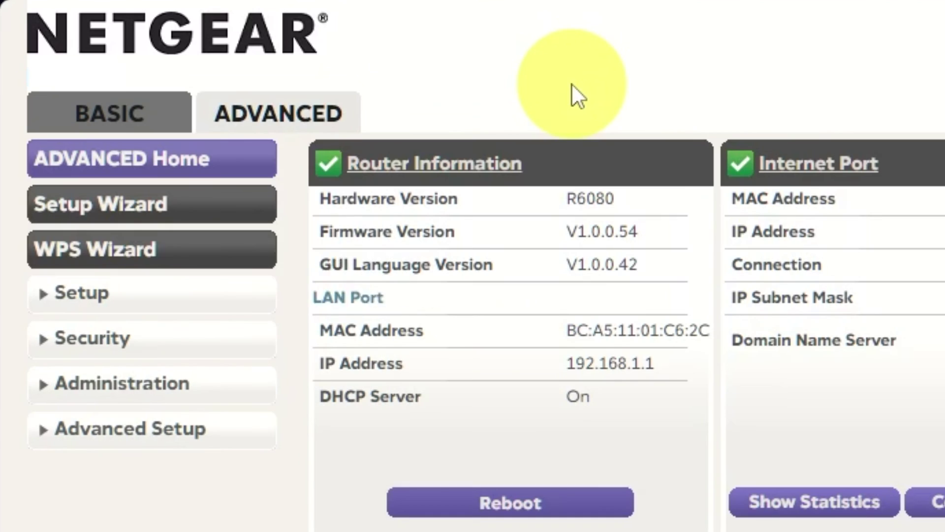
- Set Internet Setup to Use Computer MAC Address, apply it, and return to ADVANCED Home
click(177, 295)
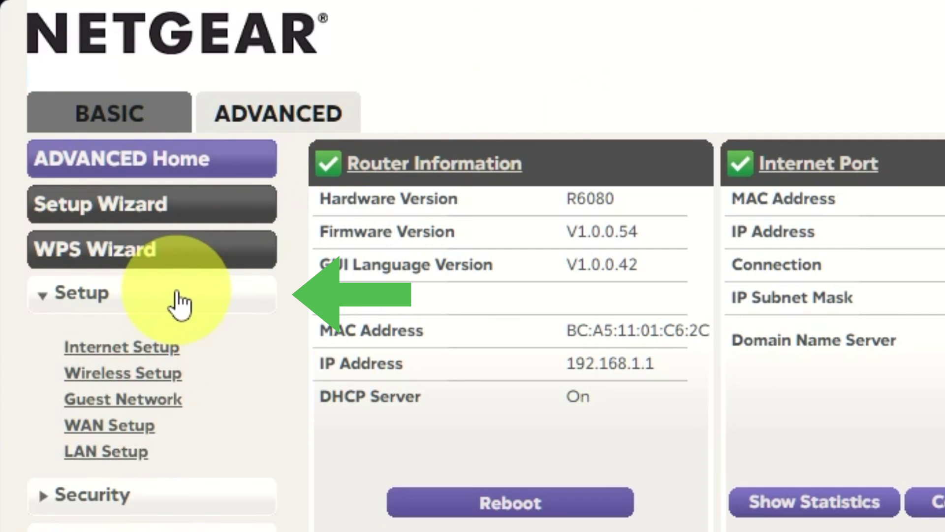
click(155, 347)
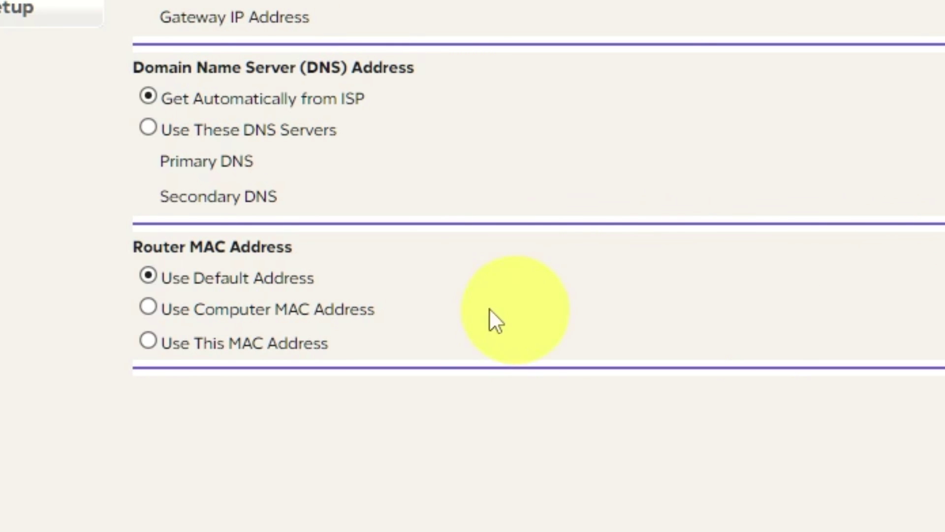
click(148, 307)
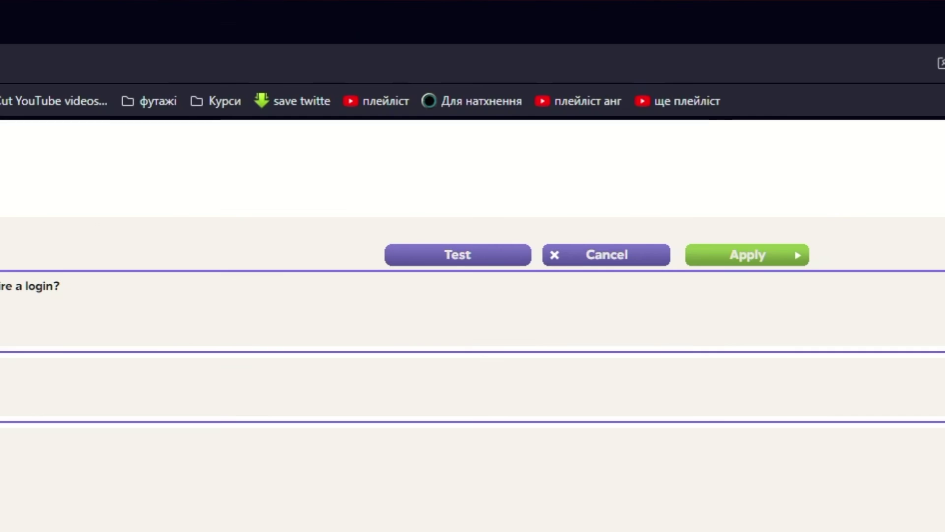
click(799, 261)
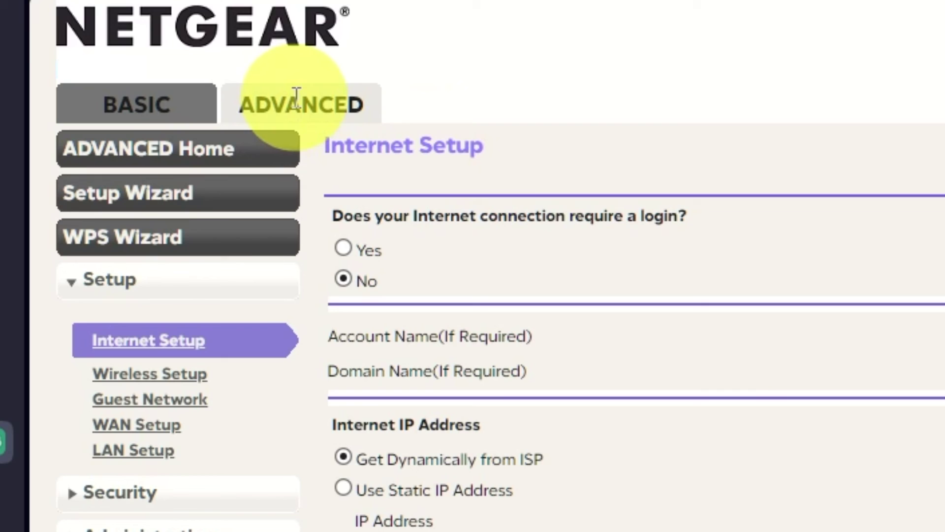
click(248, 150)
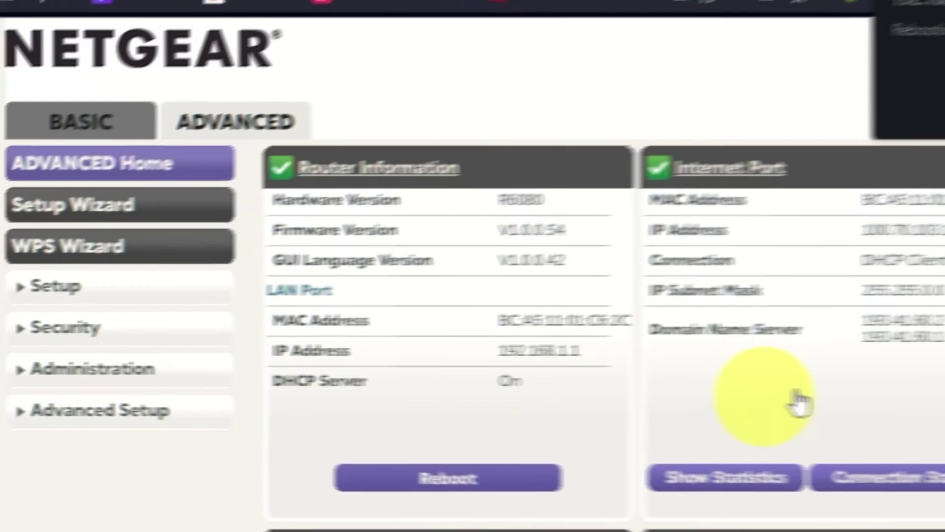
- Confirm the router reboot, then load youtube.com in a new Opera tab
click(793, 167)
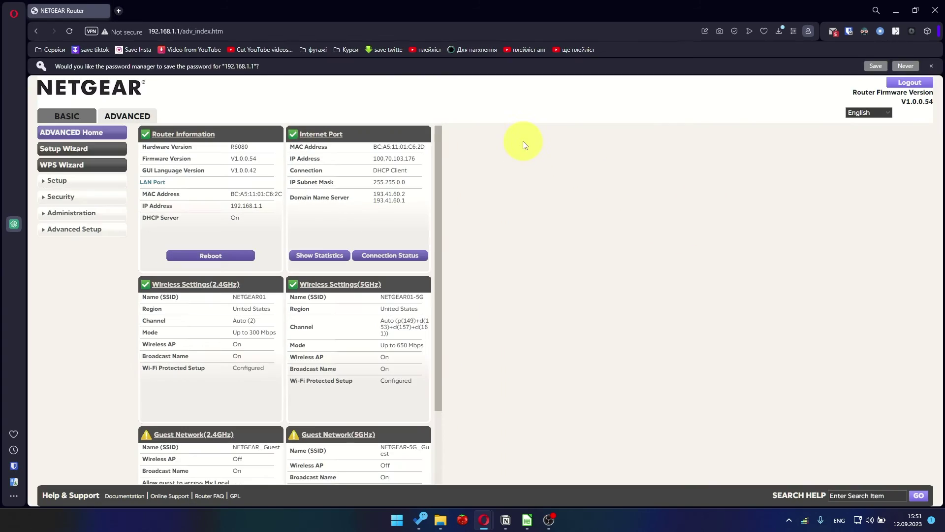
key(ctrl+t)
text(you)
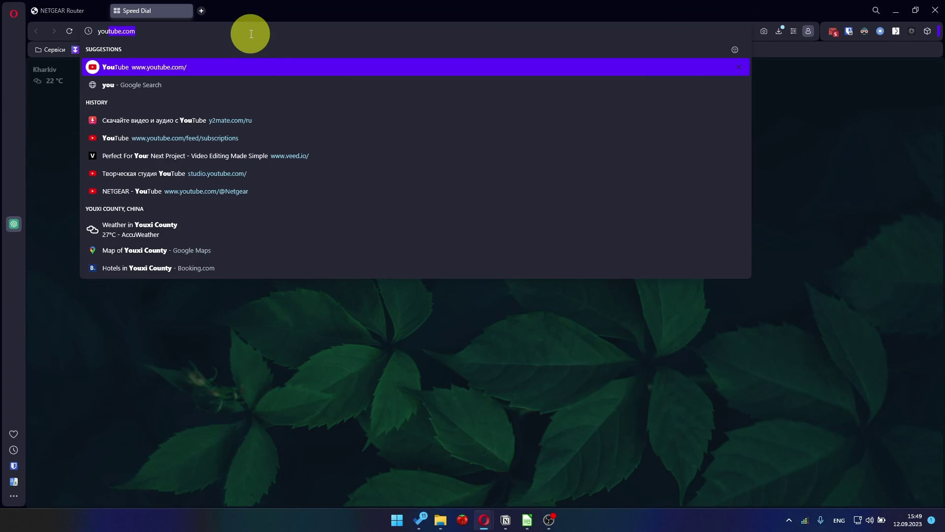
click(173, 66)
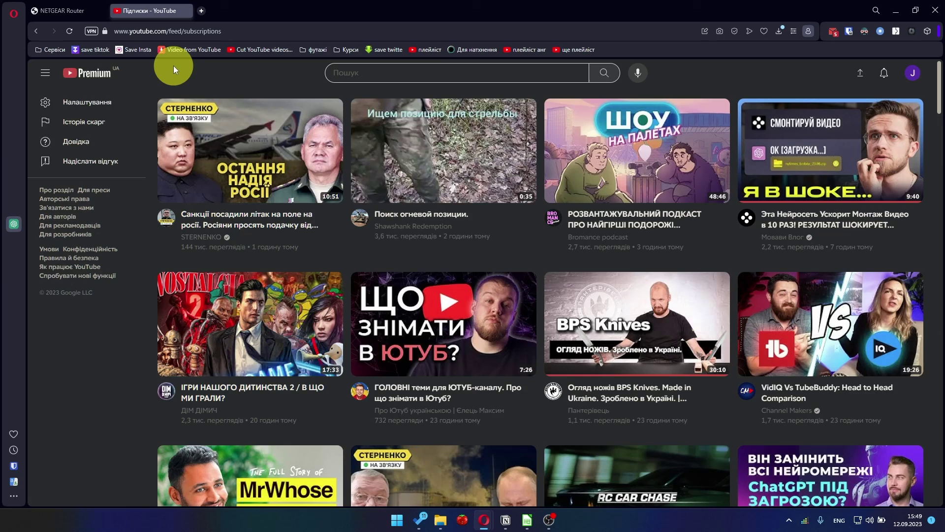